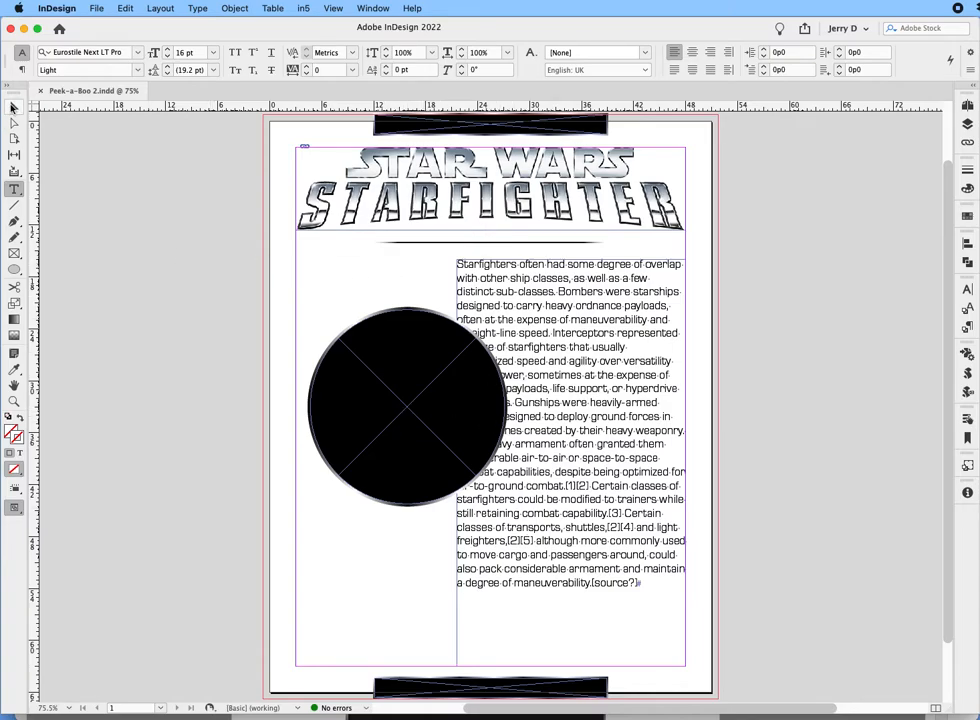
click(13, 107)
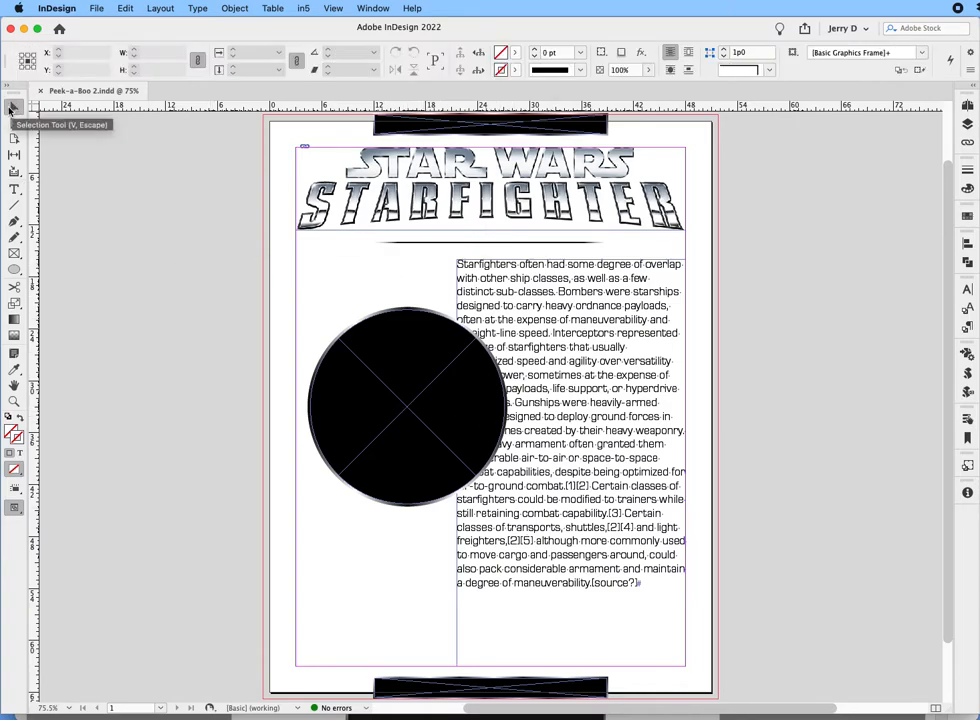
click(366, 425)
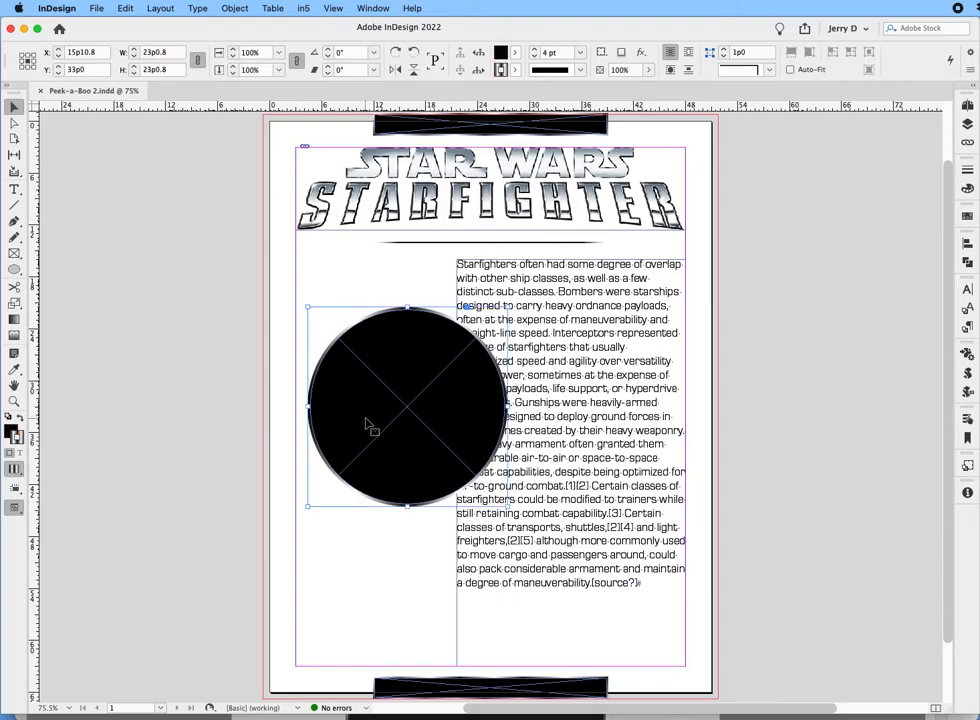
click(97, 9)
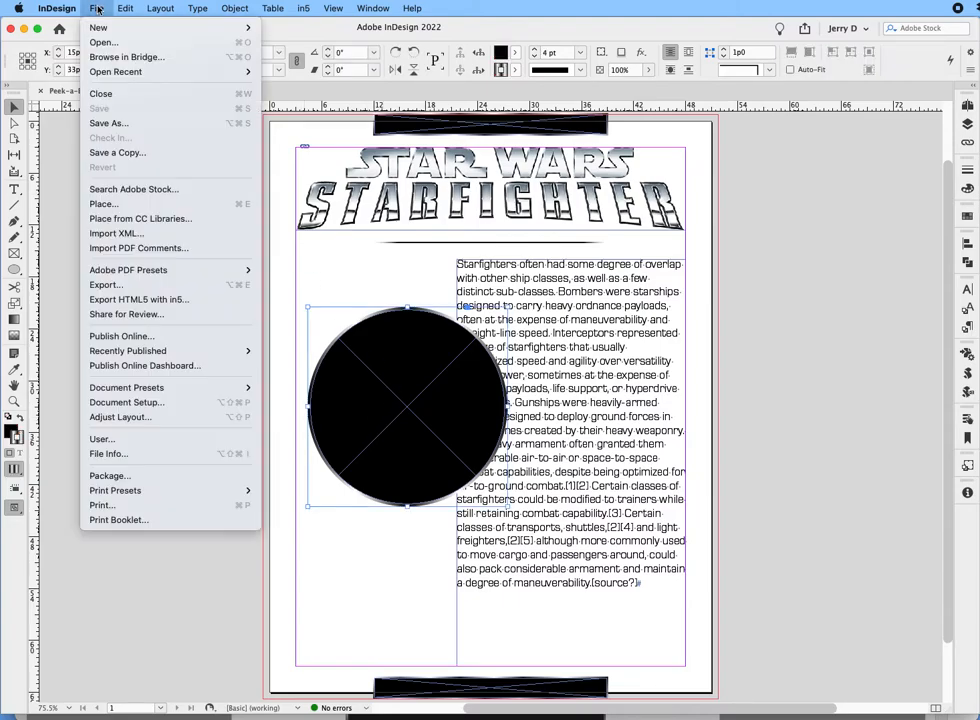
click(102, 206)
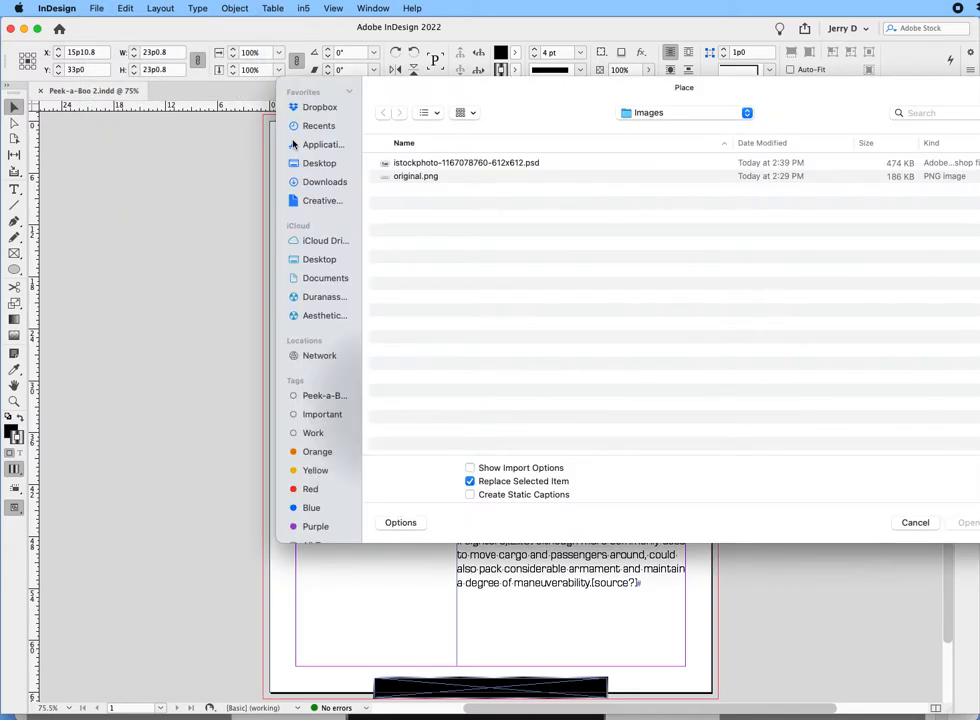
click(467, 165)
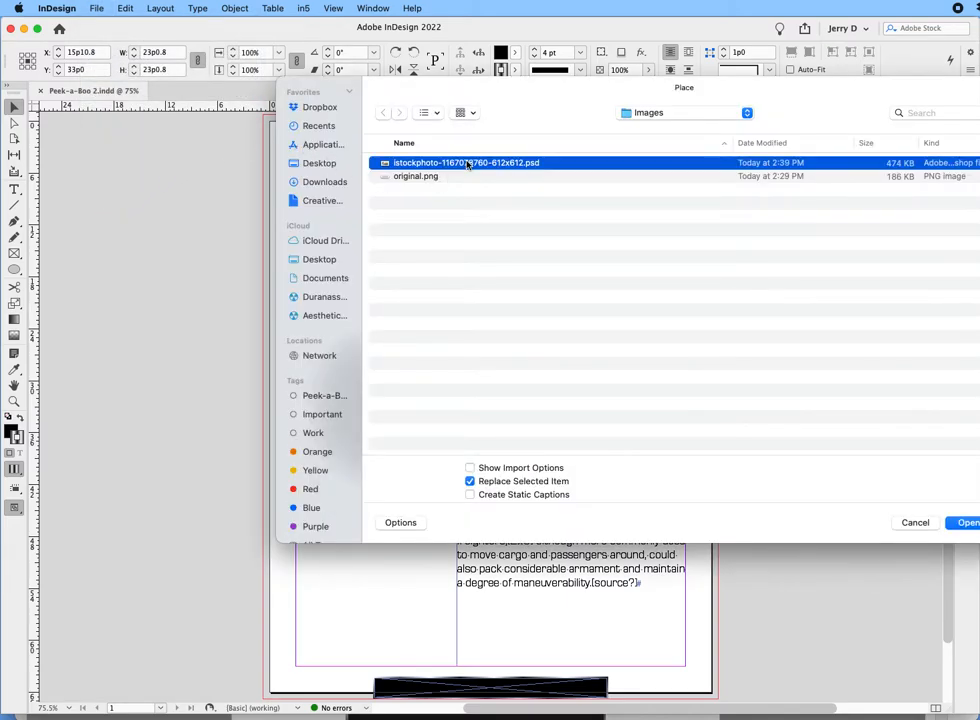
click(966, 523)
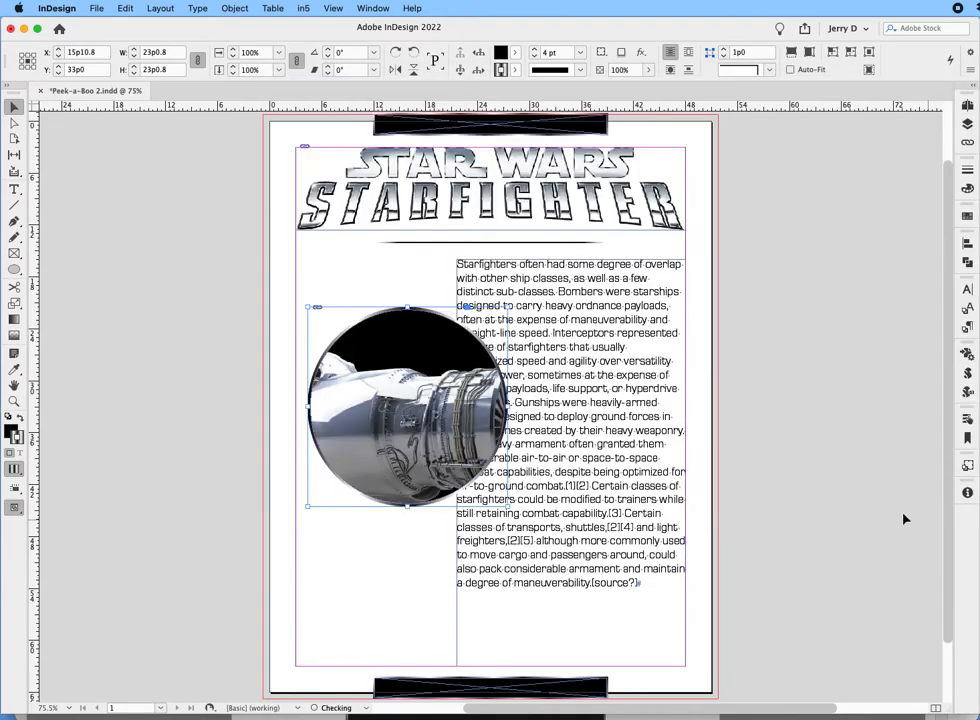
Scale the placed image inside the circular frame to 75%
click(393, 409)
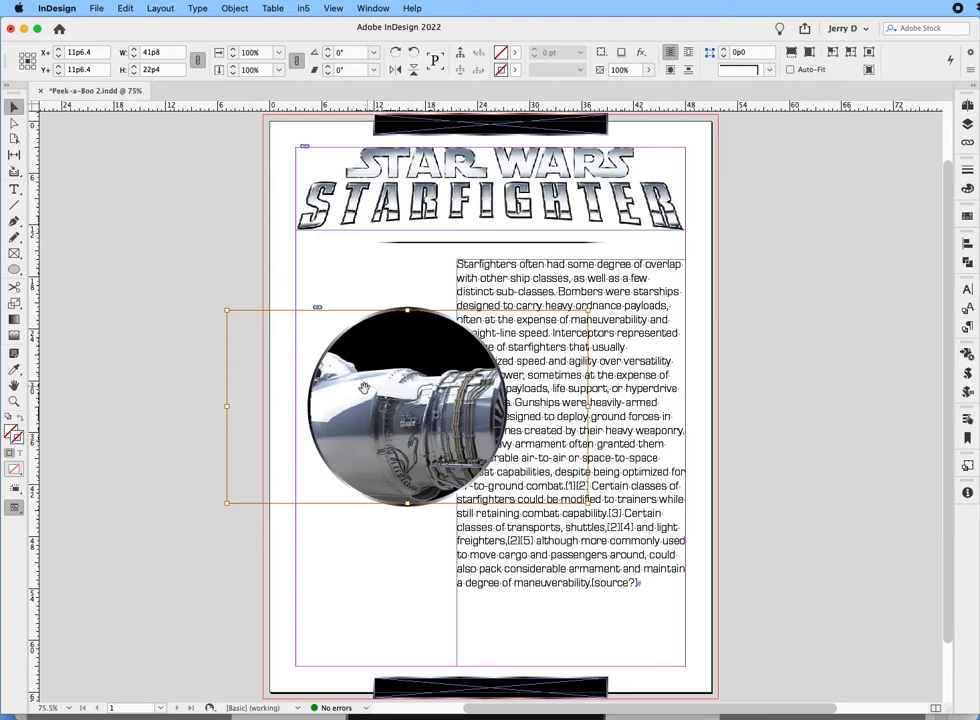
click(250, 54)
click(250, 56)
text(75)
key(Return)
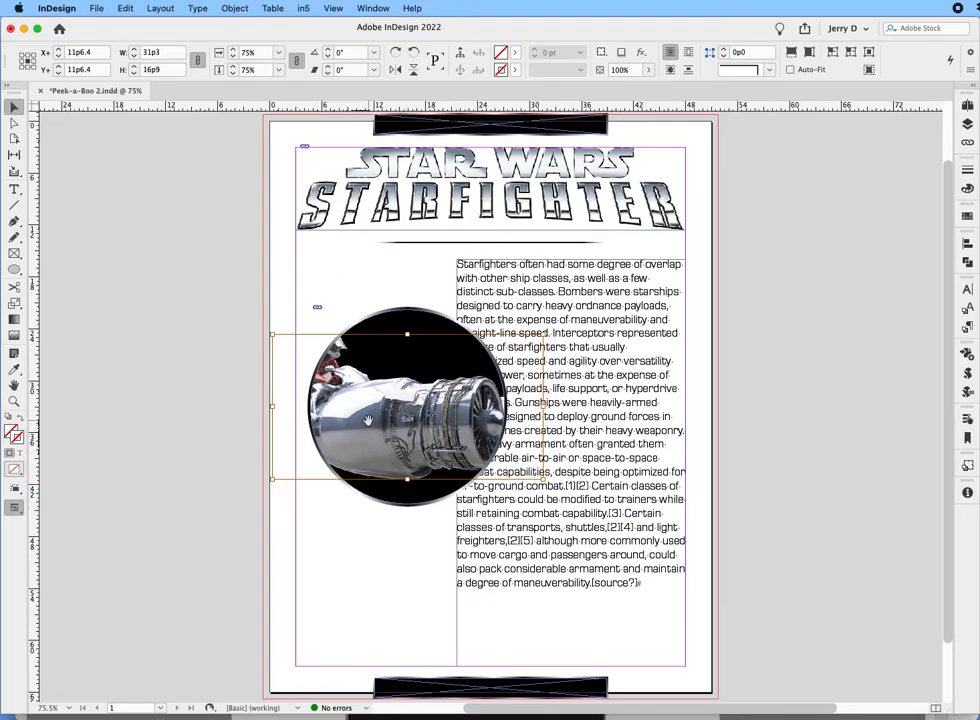
Shift the image right within the circular frame to about X+ 13p9.1, keeping its vertical position, and deselect it
drag(368, 421, 390, 426)
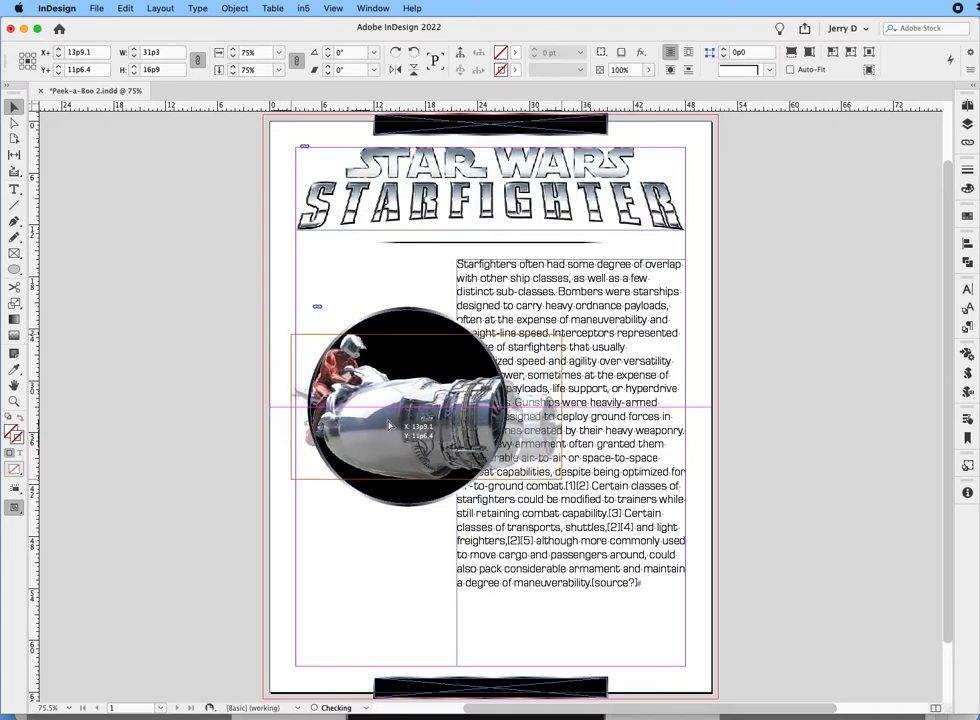
drag(390, 426, 390, 426)
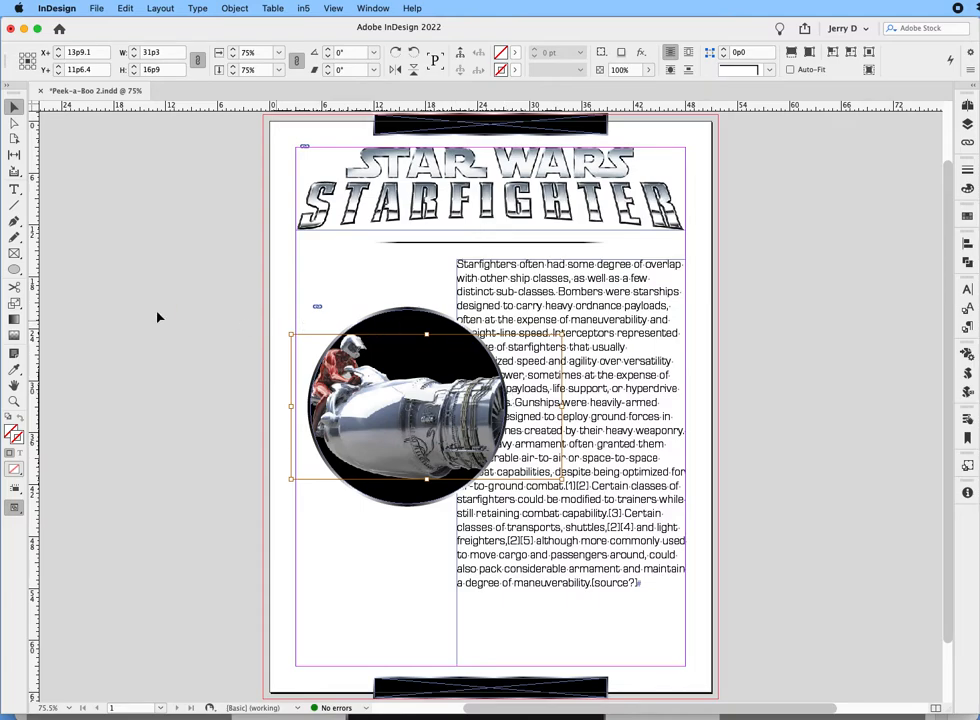
click(180, 254)
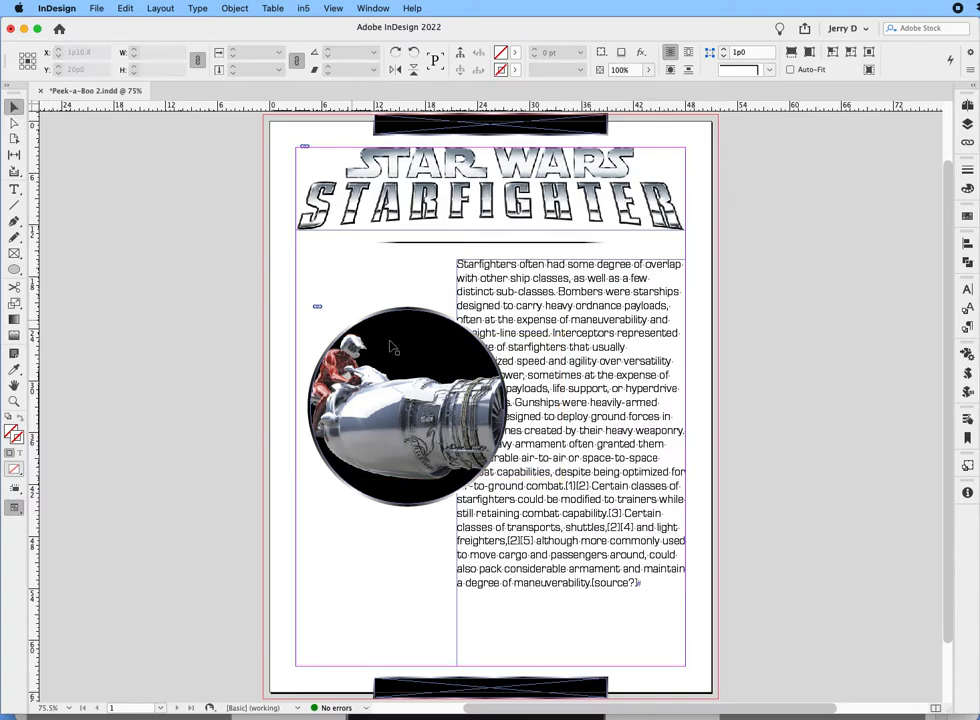
Duplicate the circular image frame in place with Step and Repeat, using a count of 1 and 0p0 vertical and horizontal offsets
click(416, 326)
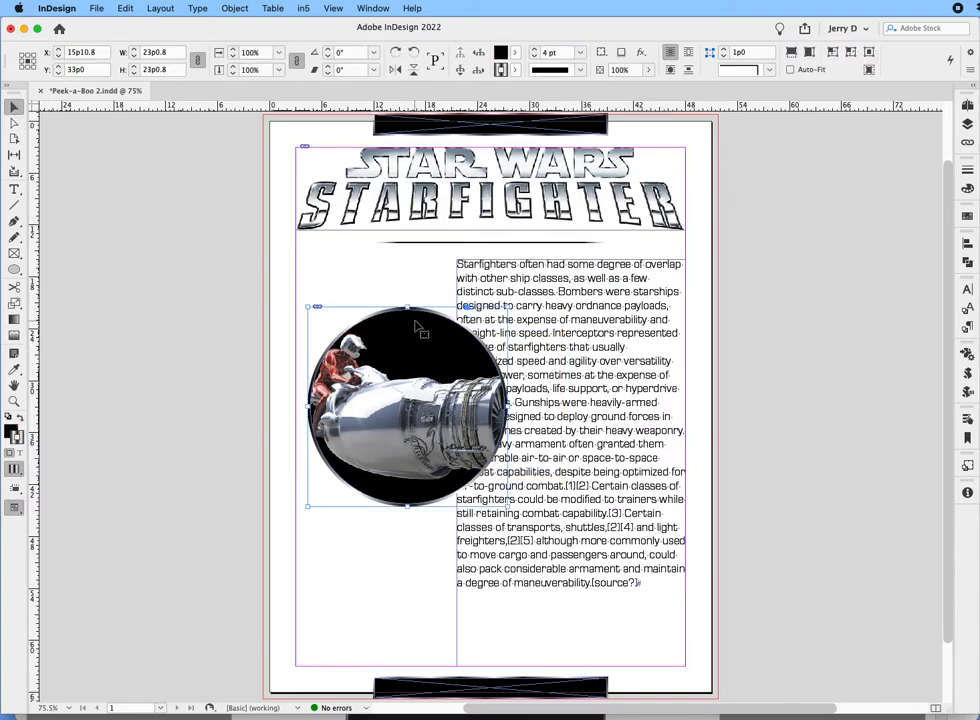
click(127, 9)
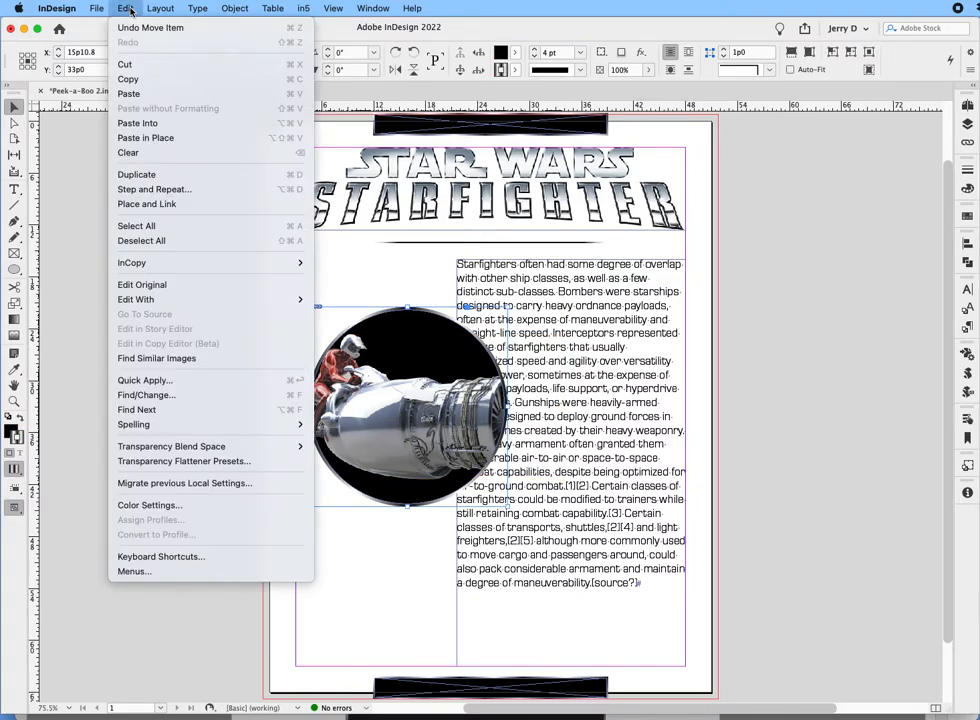
click(148, 188)
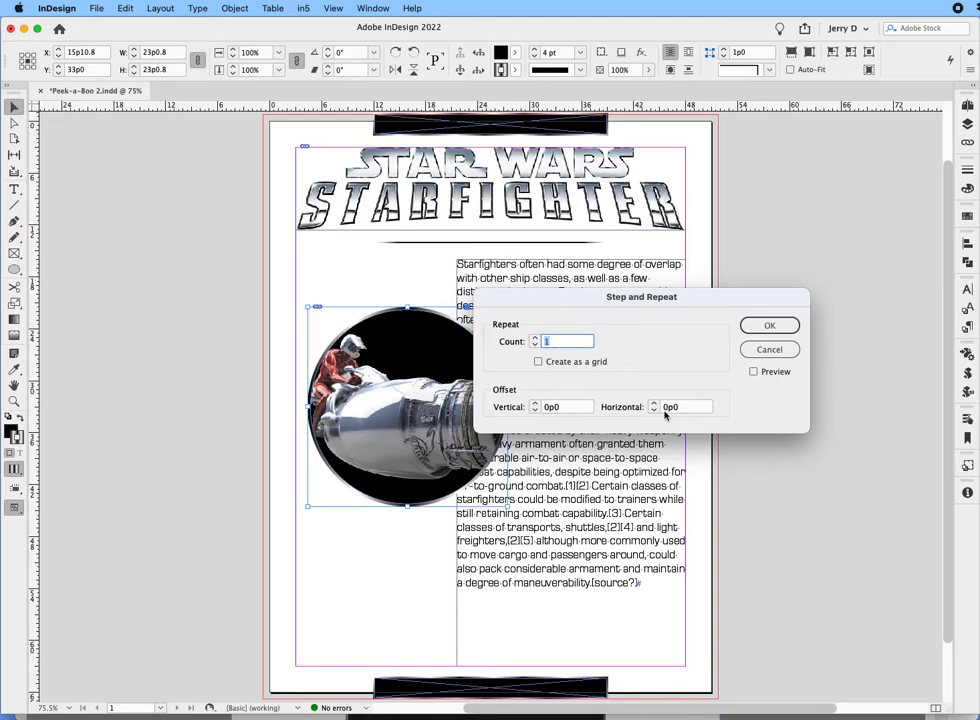
click(769, 325)
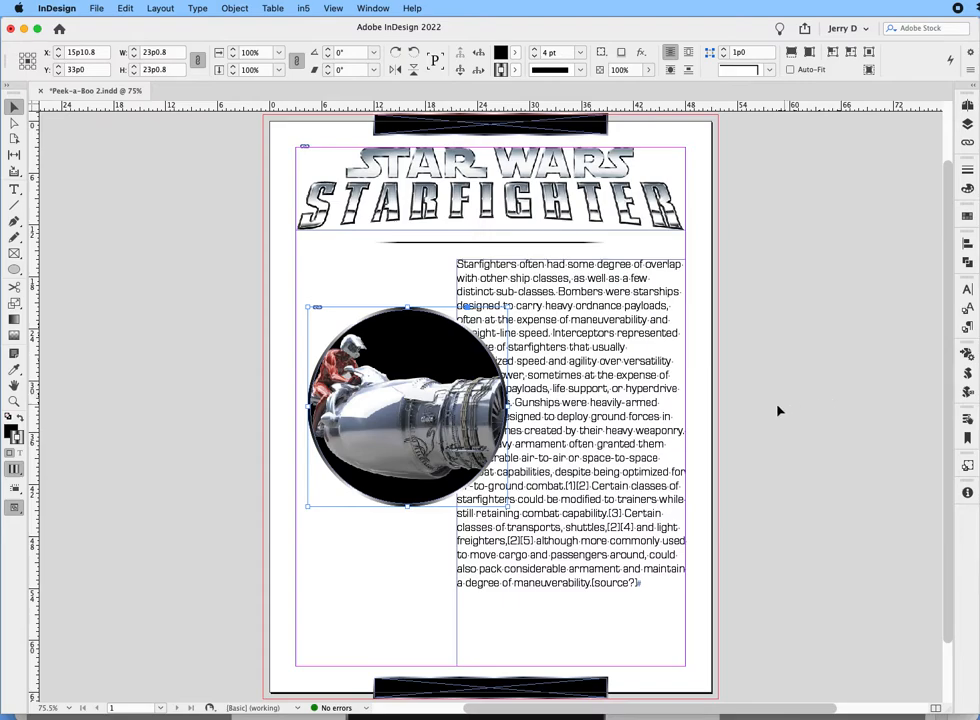
Move the duplicate circle off the original to check the copy, undo the move, and deselect it
drag(405, 437, 535, 478)
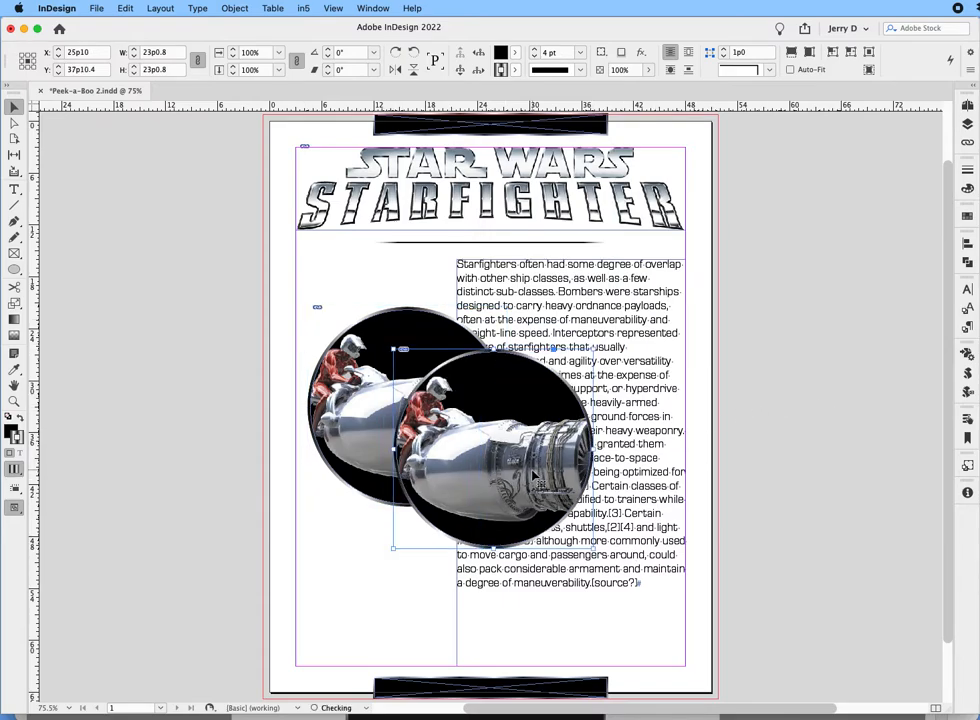
key(super+z)
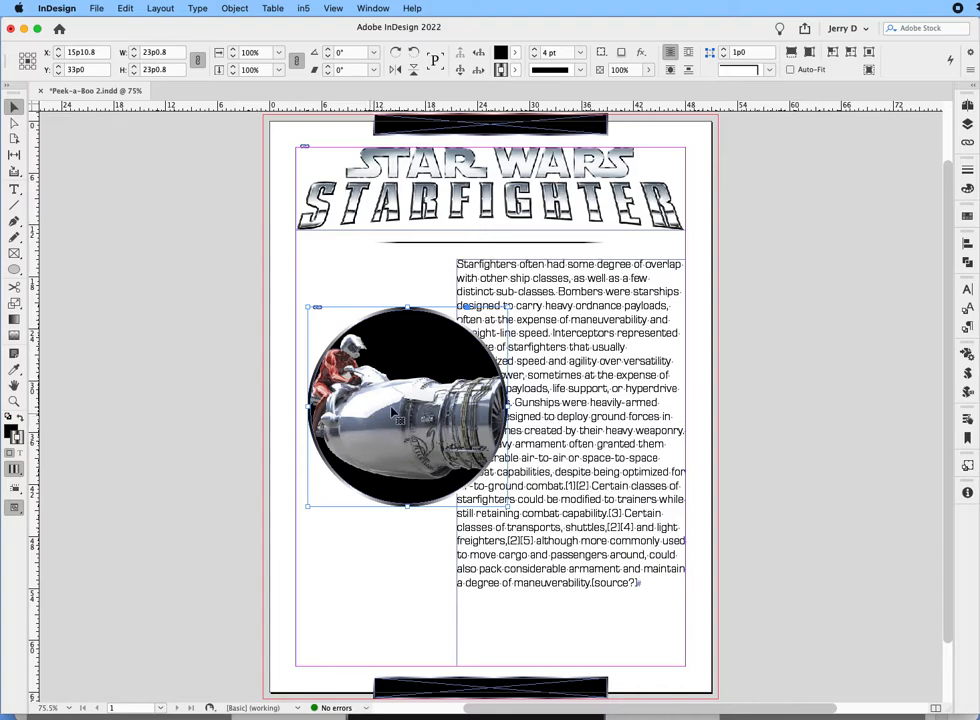
click(178, 289)
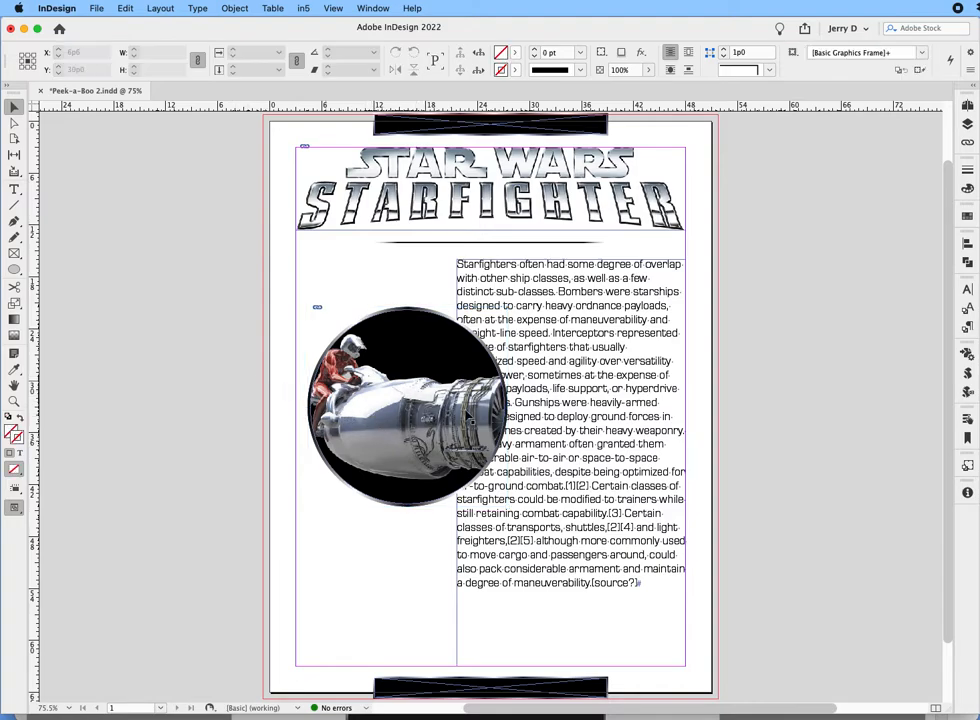
Convert the shape of the duplicate circular frame to a rectangle
click(428, 424)
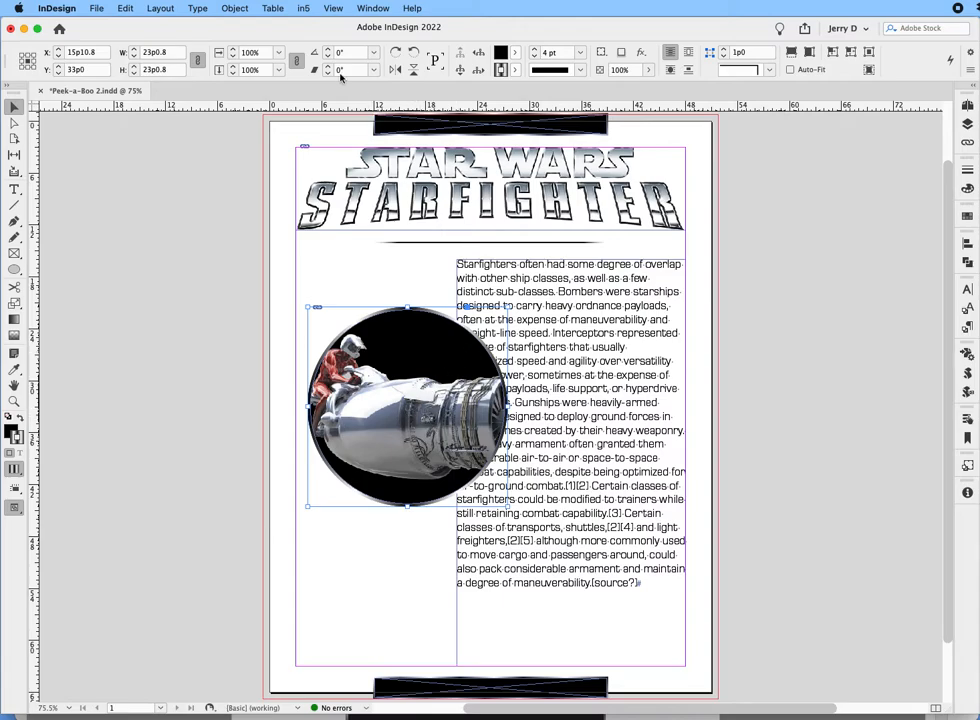
click(235, 9)
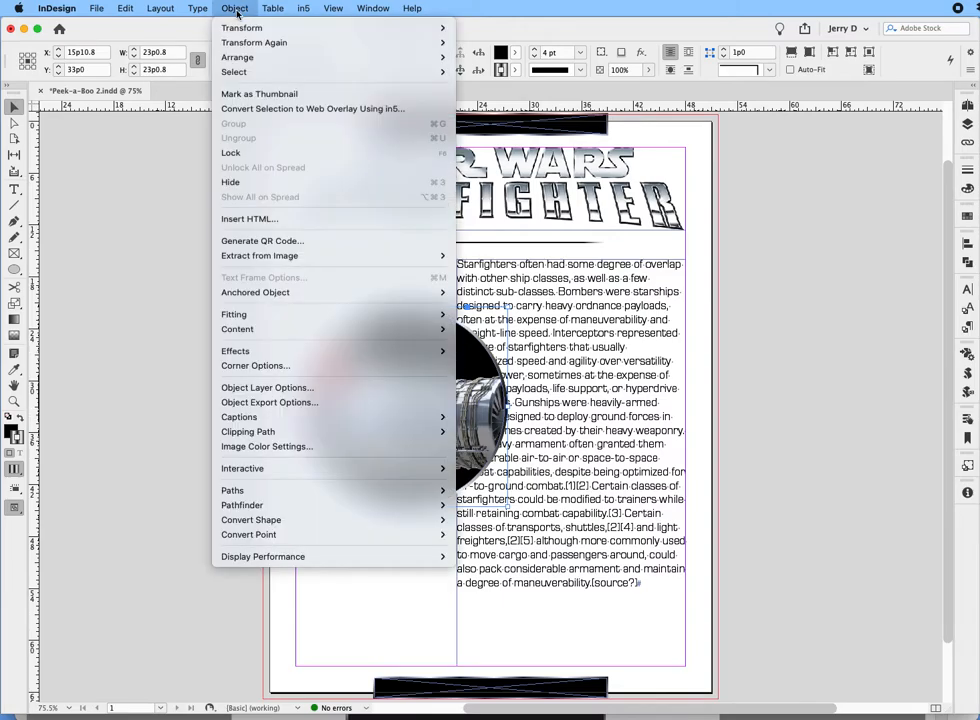
mouse_move(337, 518)
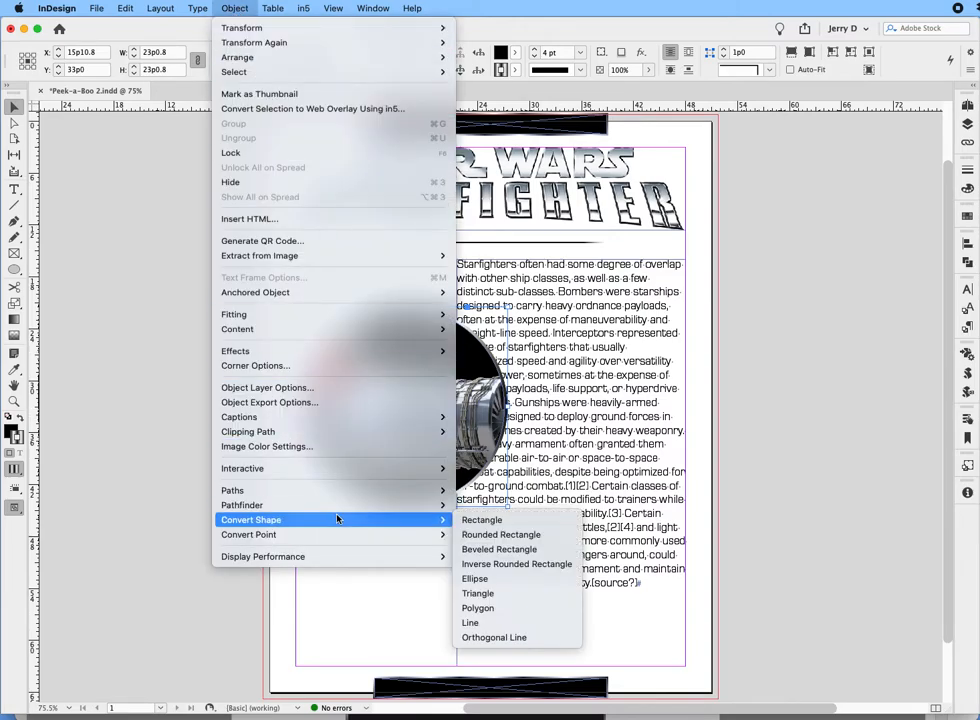
click(480, 520)
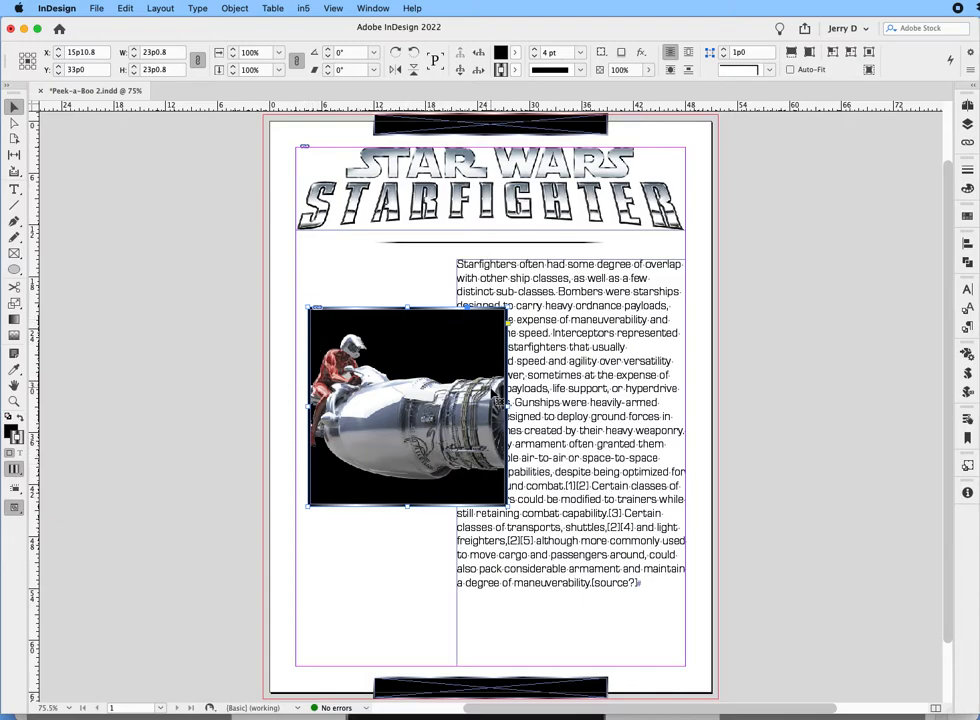
Set both the fill and the stroke of the rectangular duplicate frame to [None]
click(514, 57)
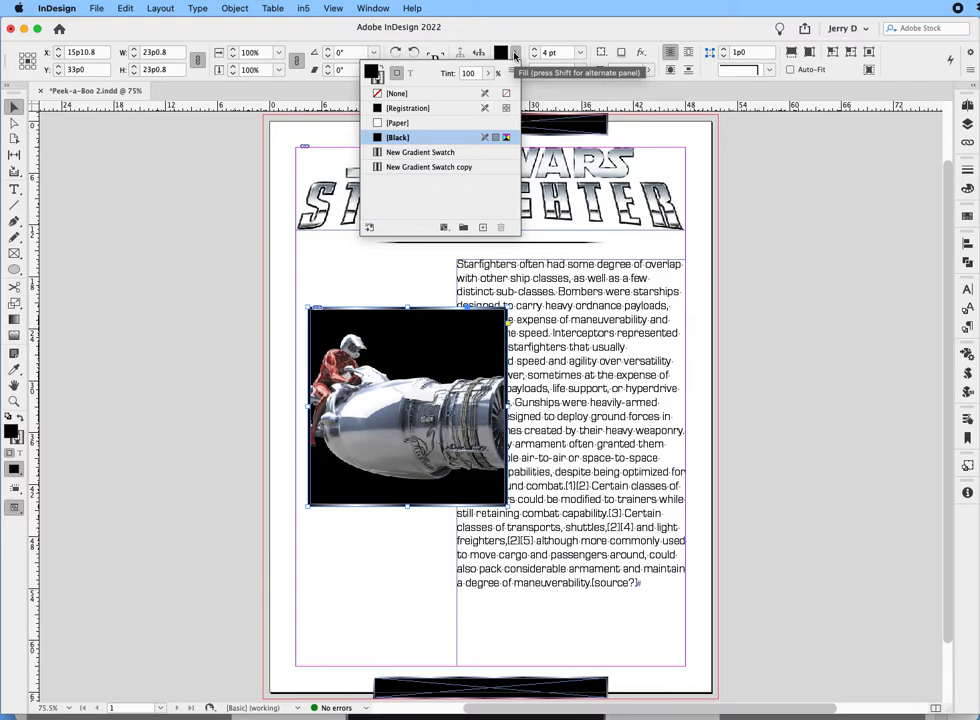
click(378, 93)
click(378, 79)
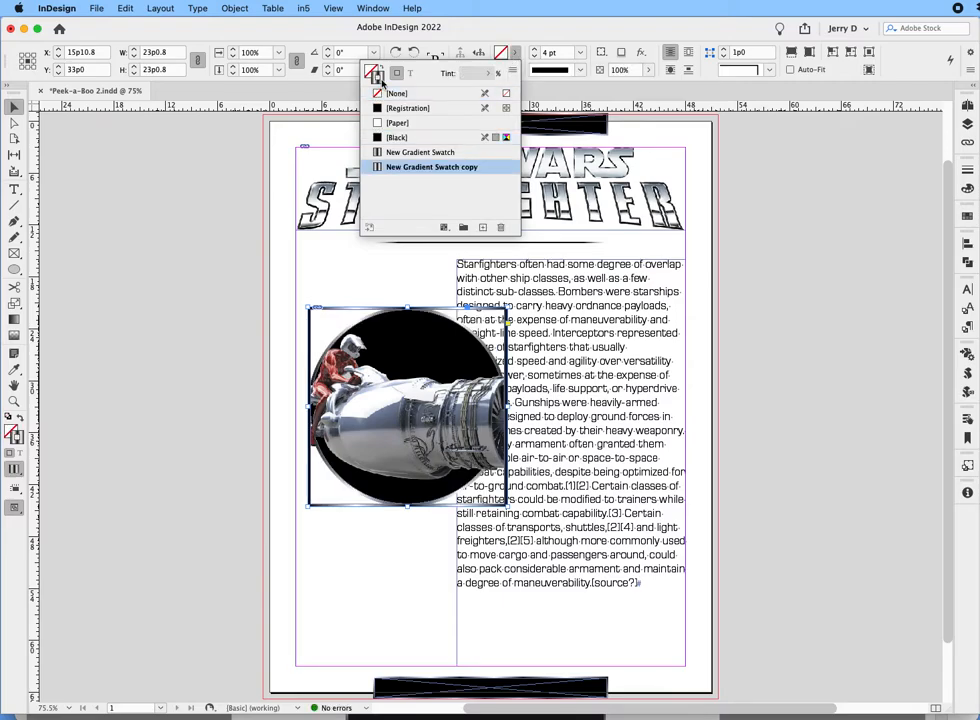
click(377, 94)
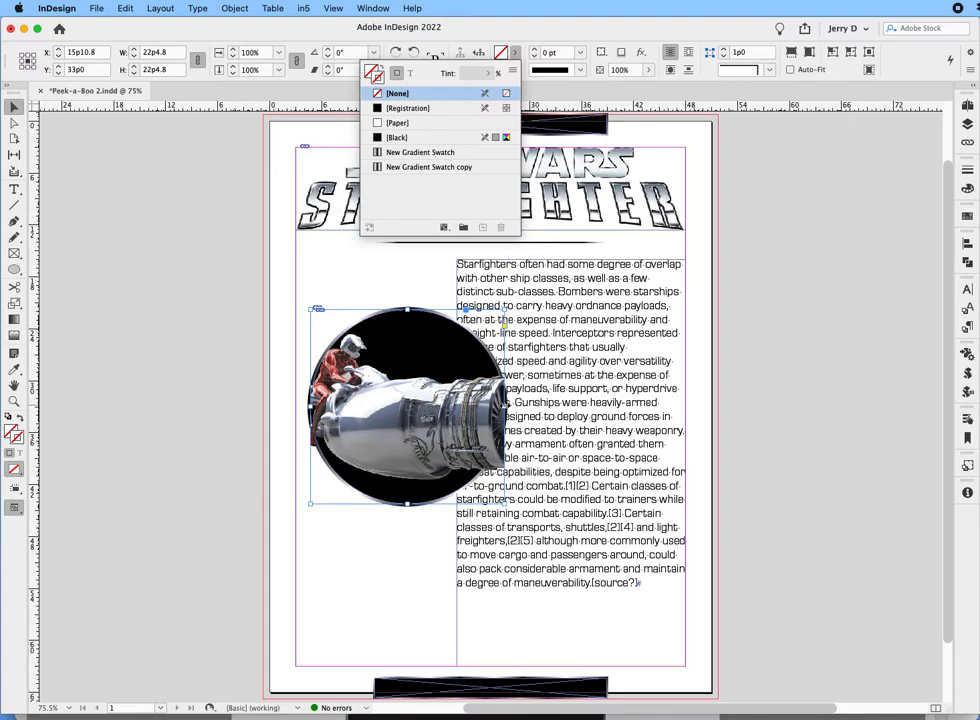
Resize the duplicate frame to about 19p6 wide, spanning from the circle's centre to beyond the engine's tip, and save the document
drag(505, 405, 582, 404)
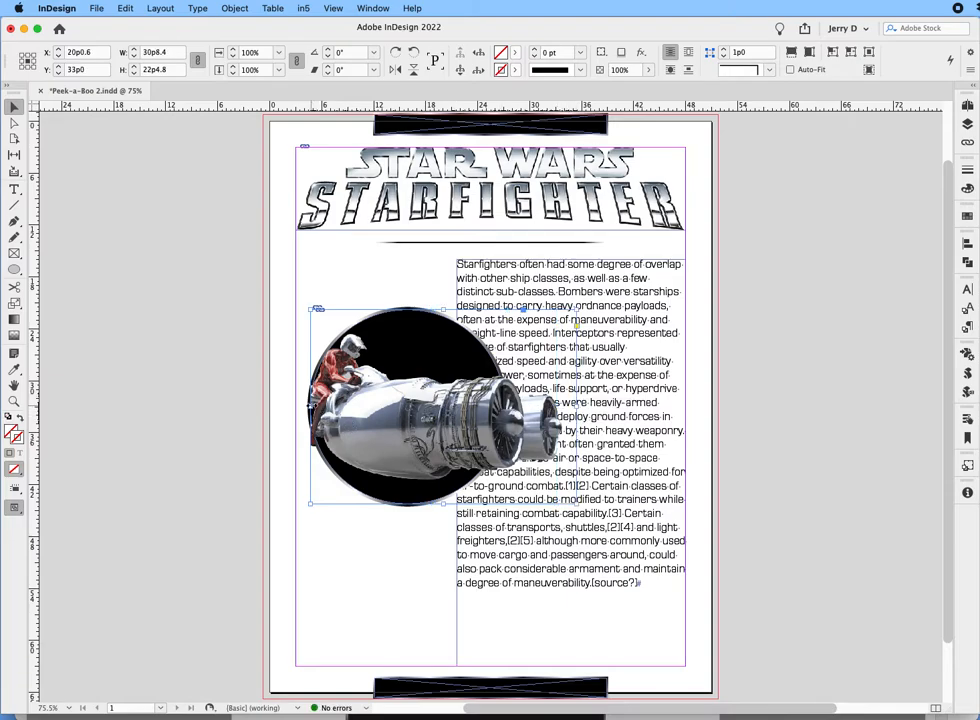
drag(311, 403, 407, 397)
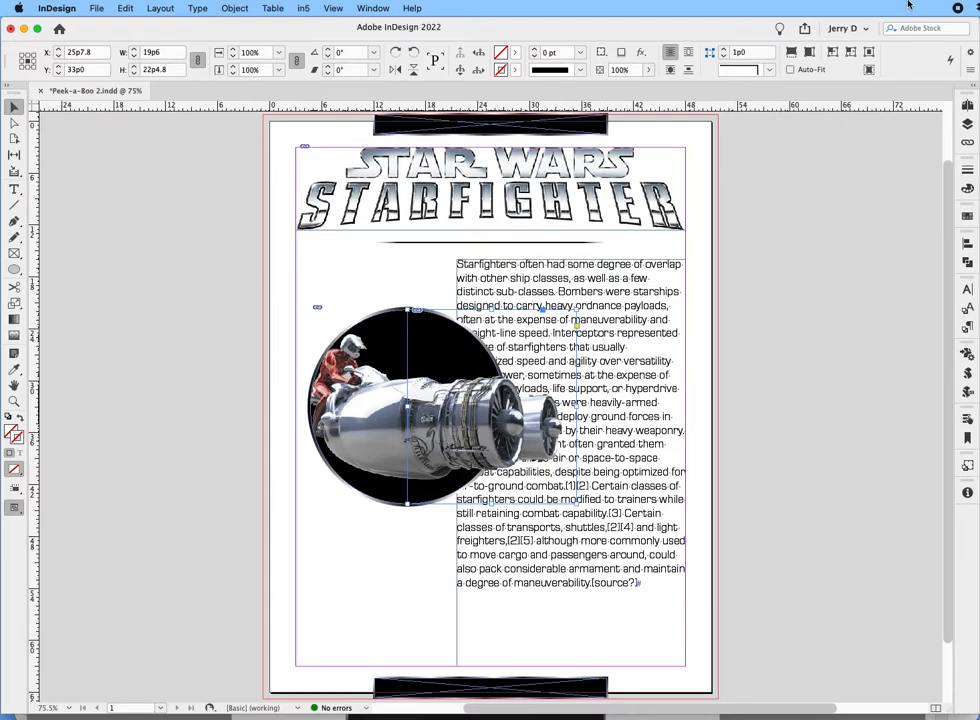
click(808, 448)
key(super+s)
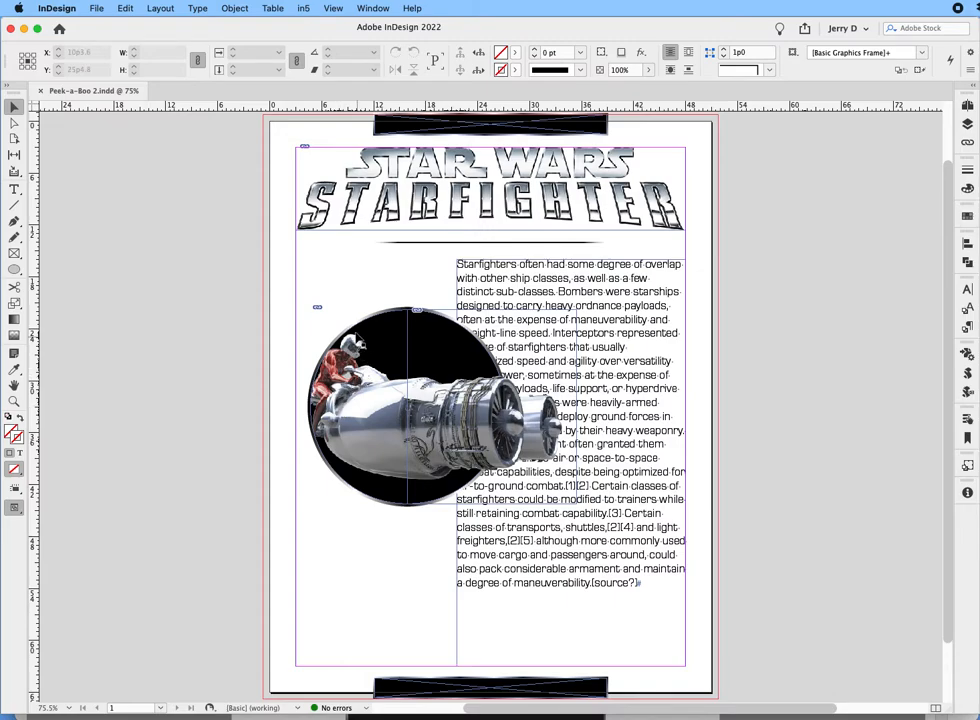
Apply a text wrap around the object shape to the original circular image
click(356, 325)
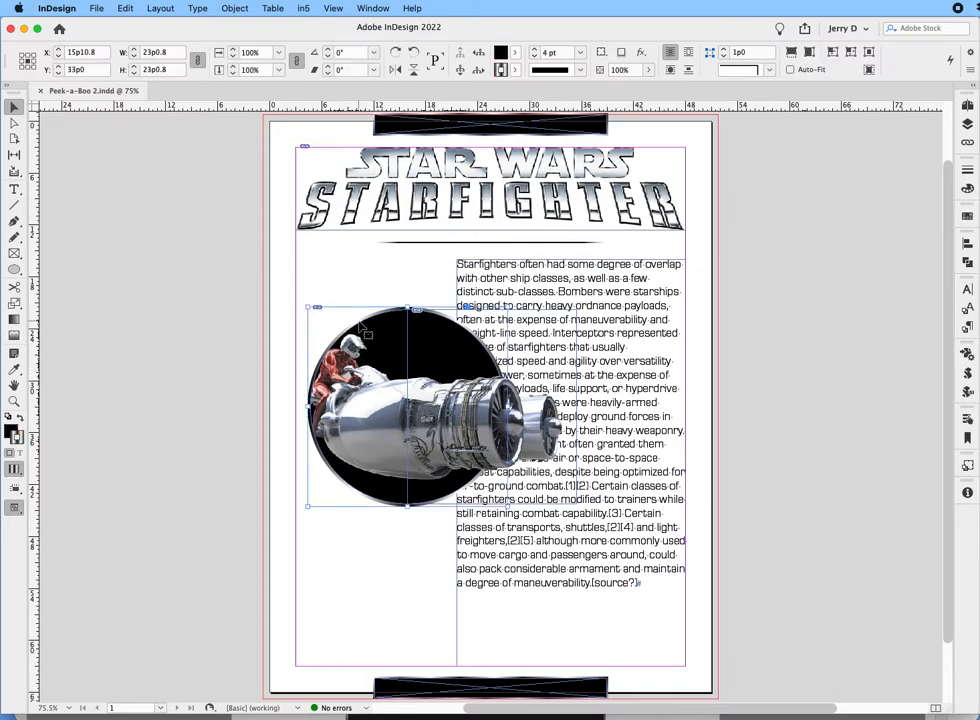
click(370, 9)
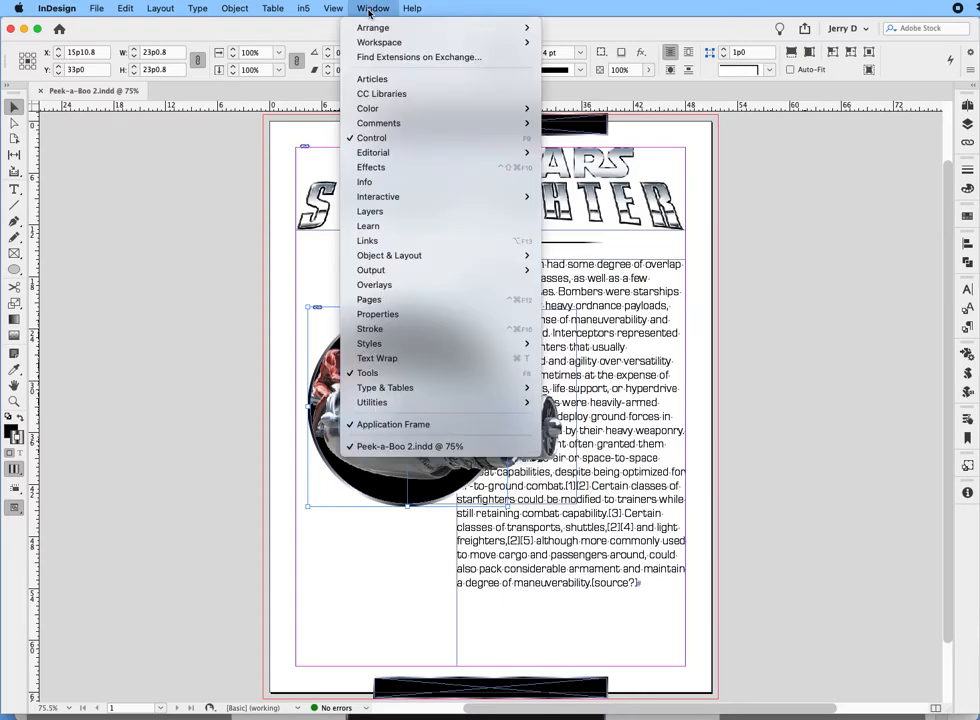
click(380, 359)
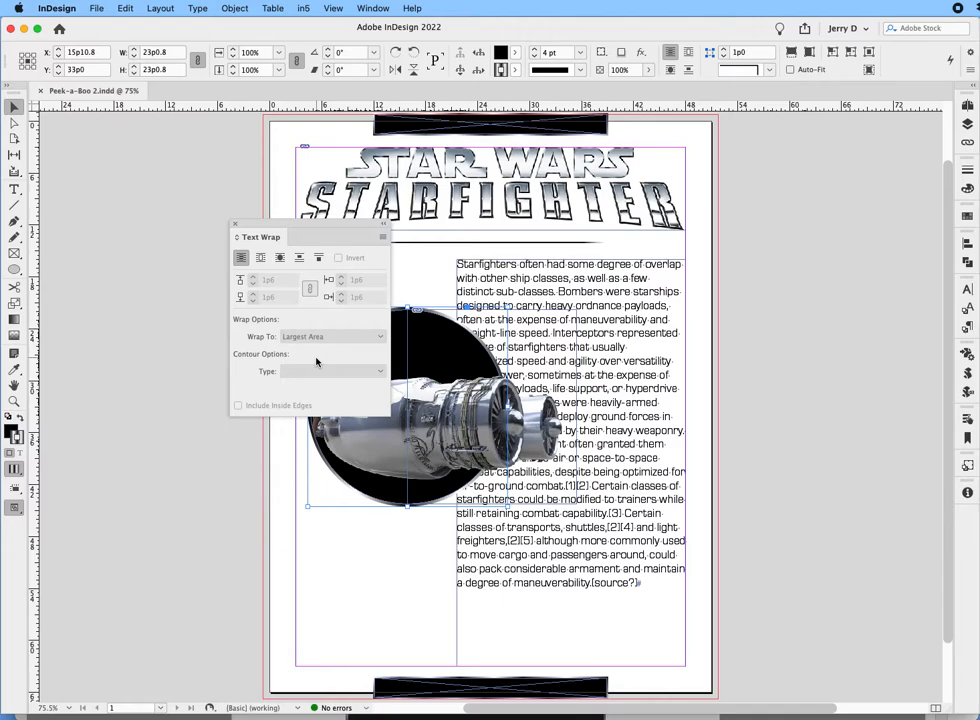
click(280, 258)
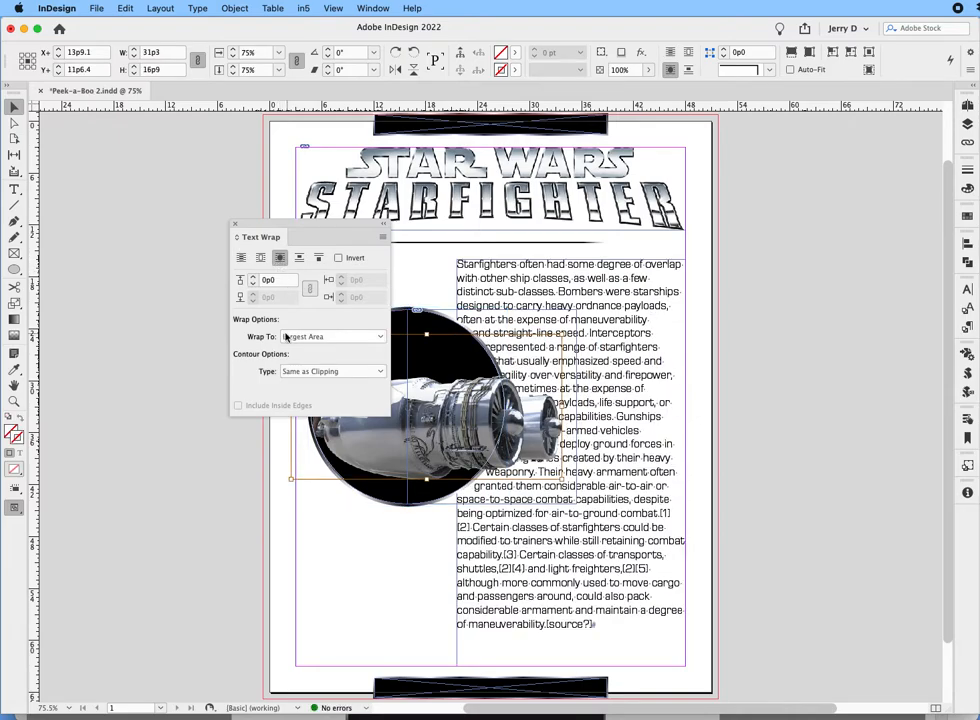
Set the circular image's text wrap offset to 1p0 and its contour type to Graphic Frame
click(277, 282)
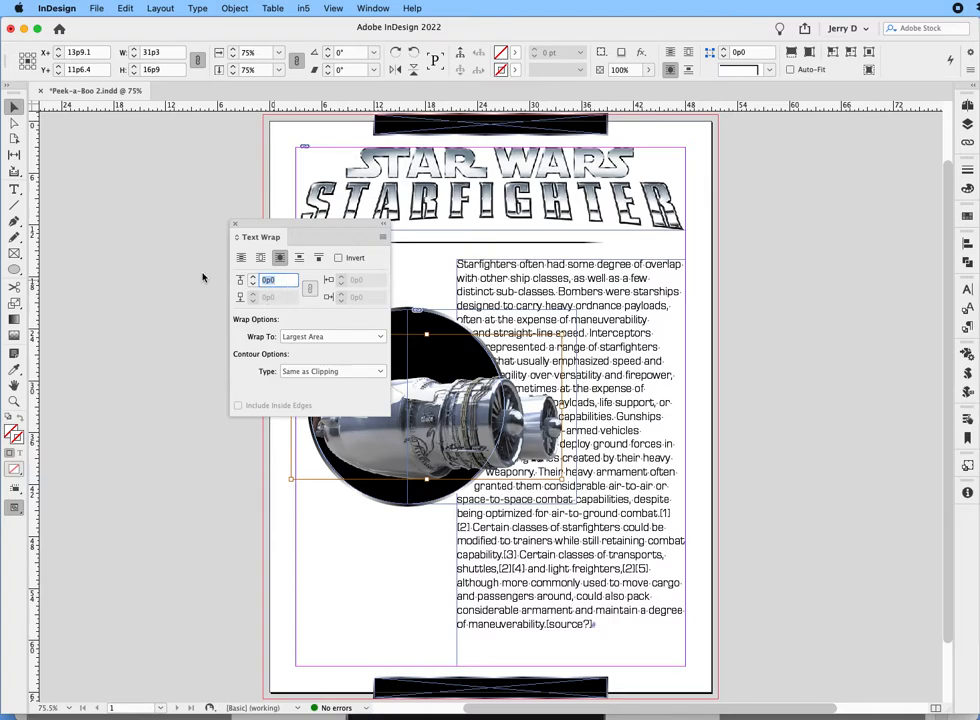
text(1)
click(360, 371)
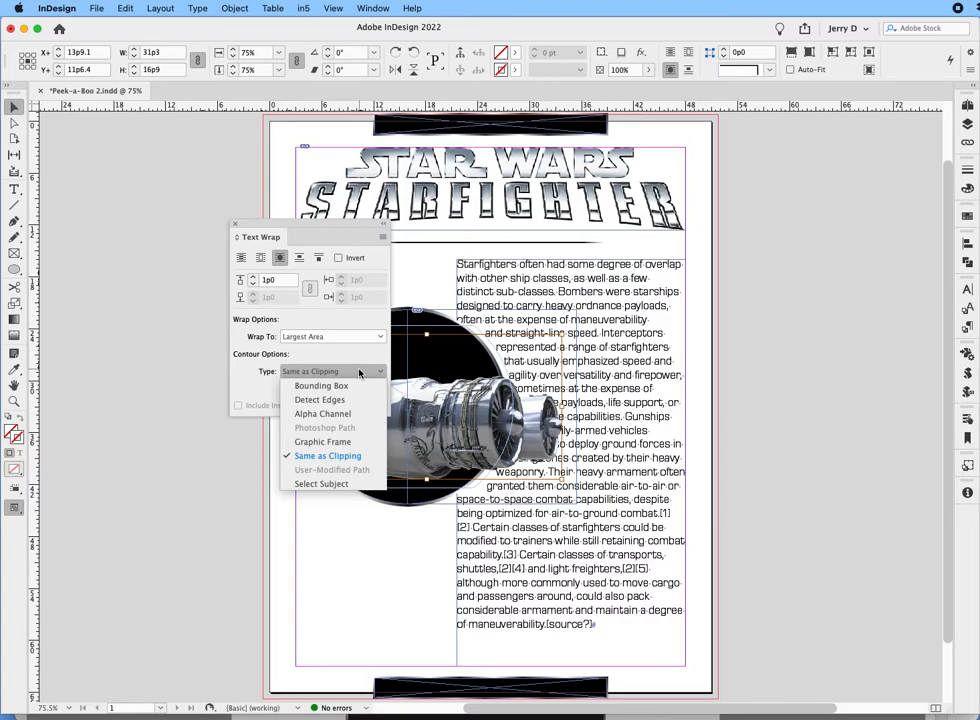
click(351, 442)
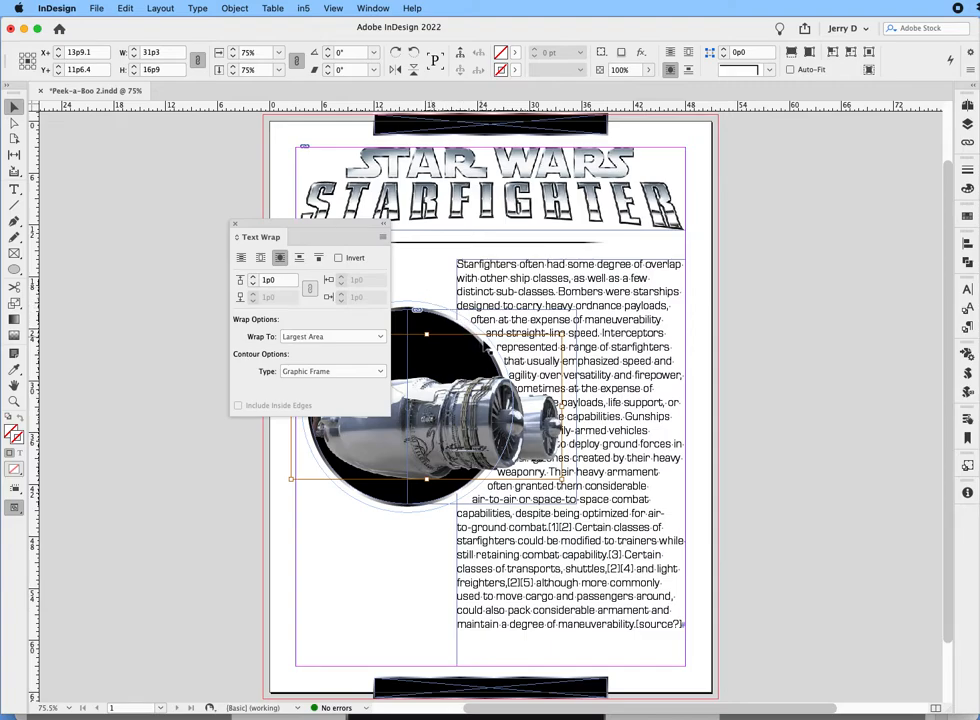
Apply a text wrap around the object shape to the rectangular duplicate frame holding the engine
click(236, 224)
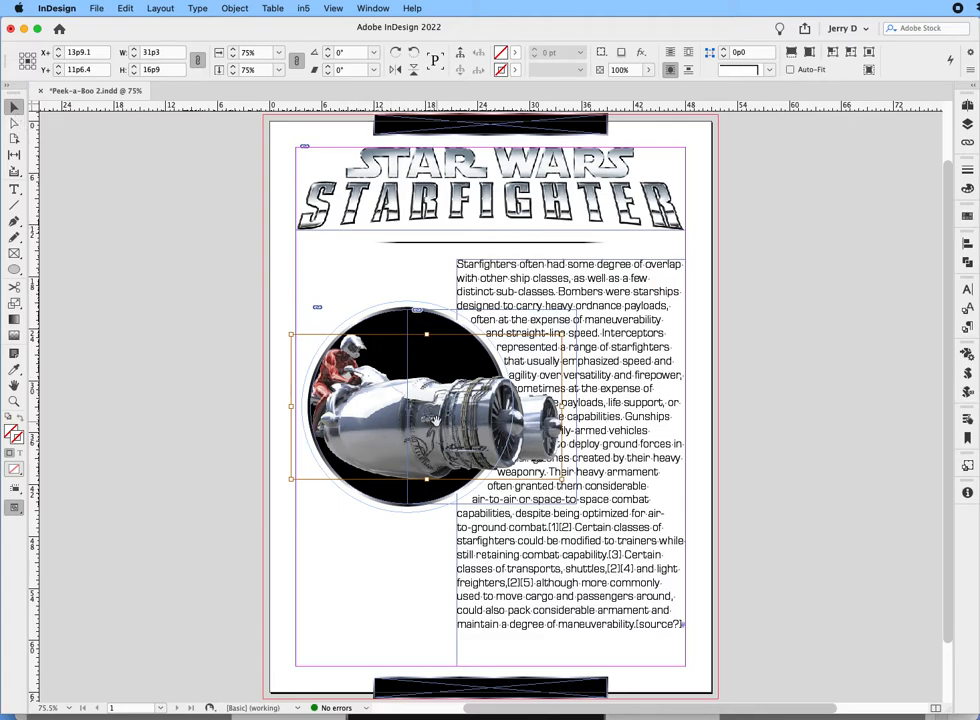
click(171, 311)
click(429, 399)
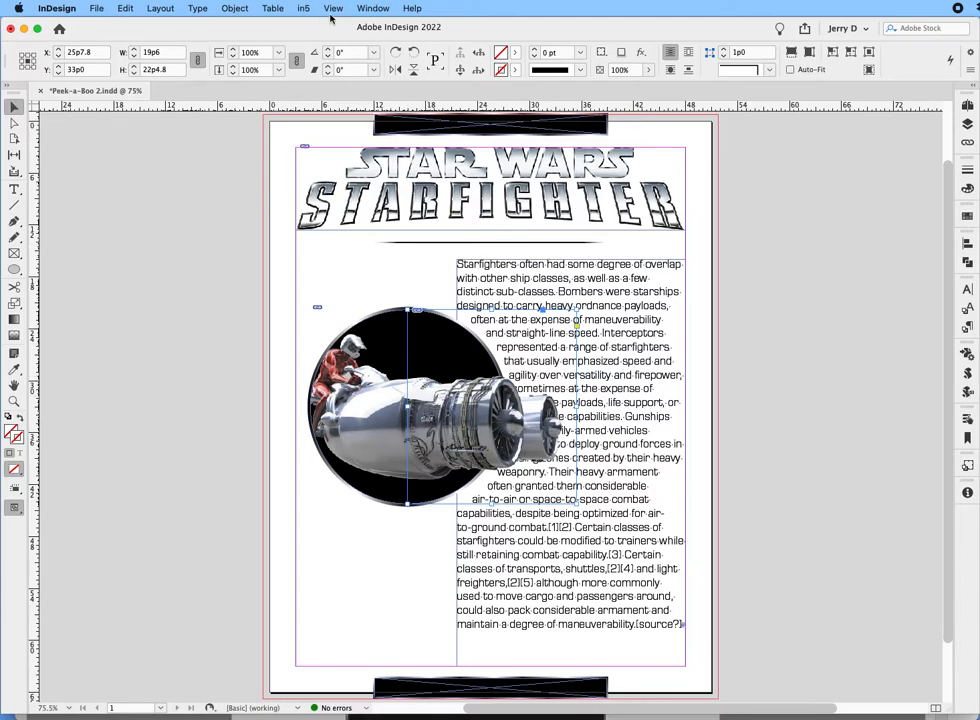
click(372, 8)
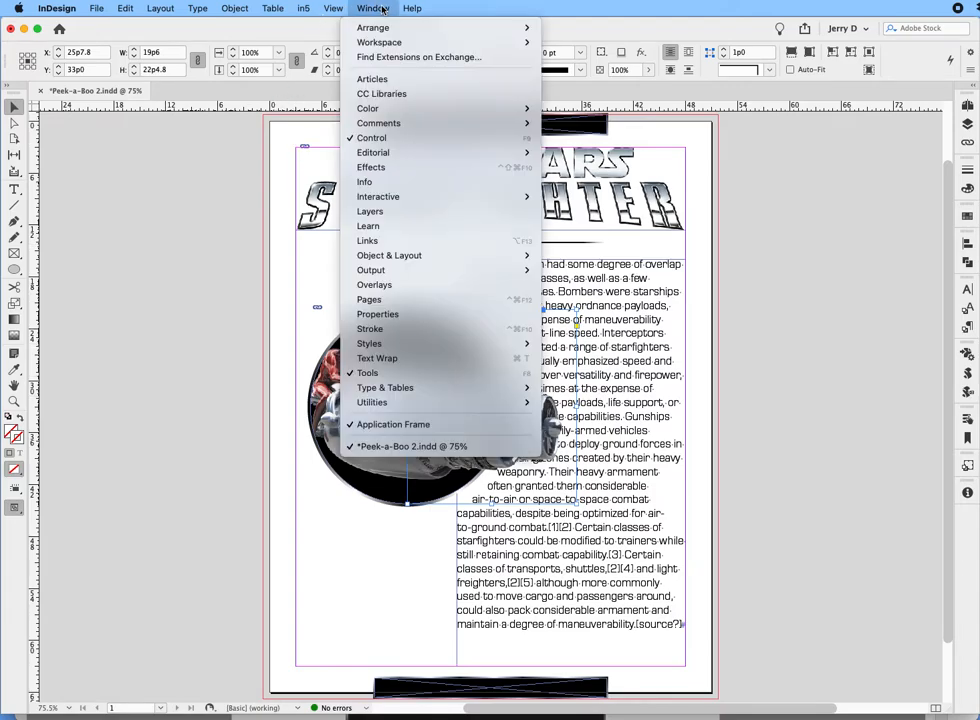
click(366, 357)
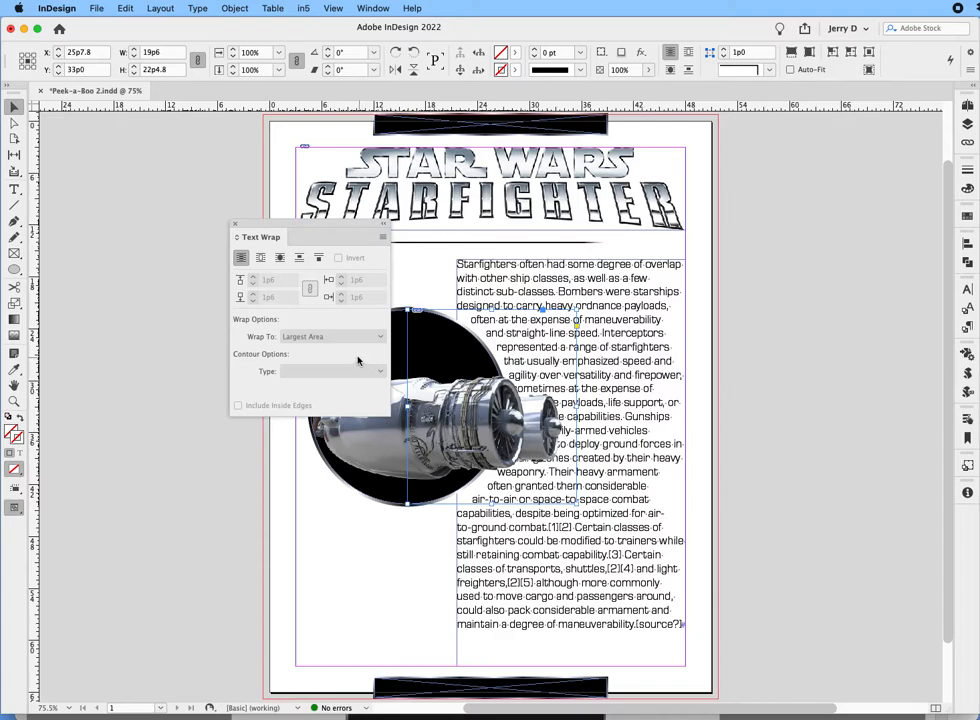
click(280, 259)
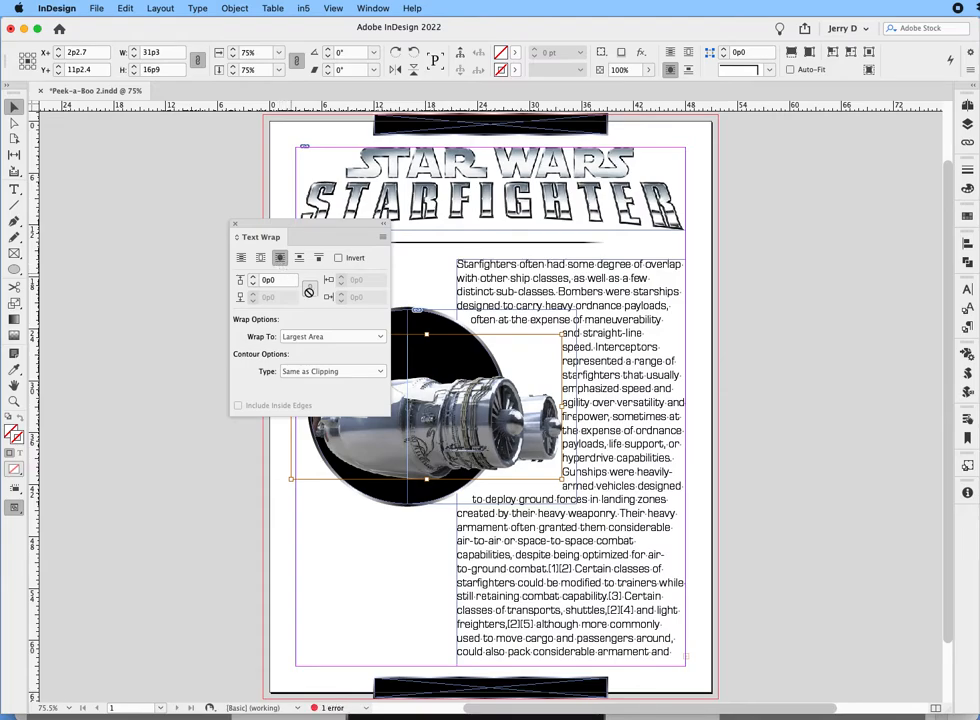
Set the duplicate frame's text wrap contour type to Detect Edges and its offset to 1, and deselect the frame
click(359, 375)
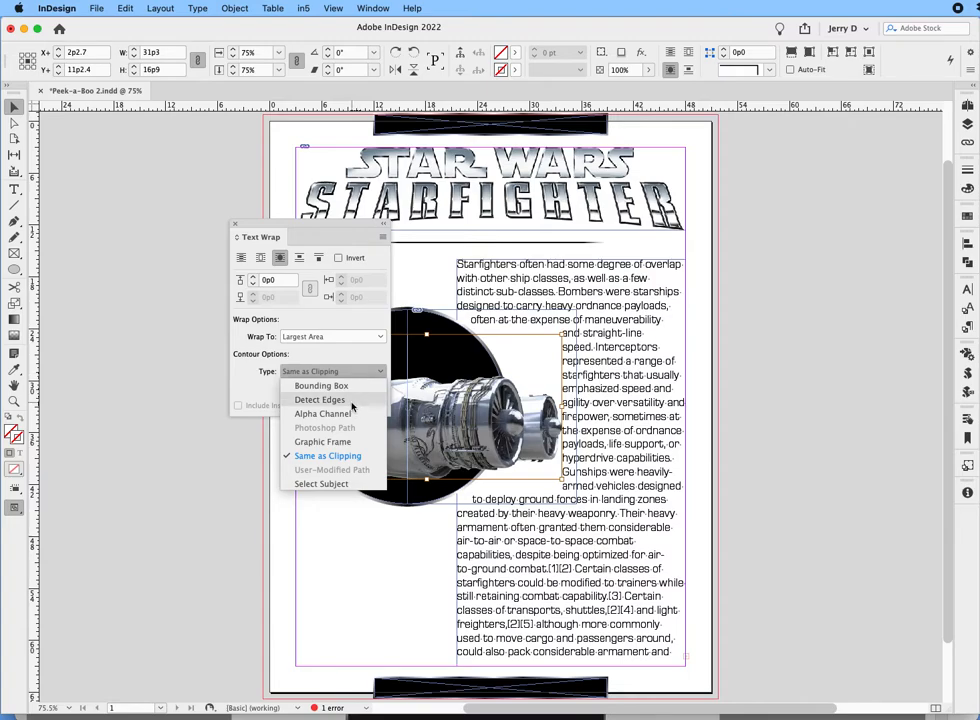
click(352, 402)
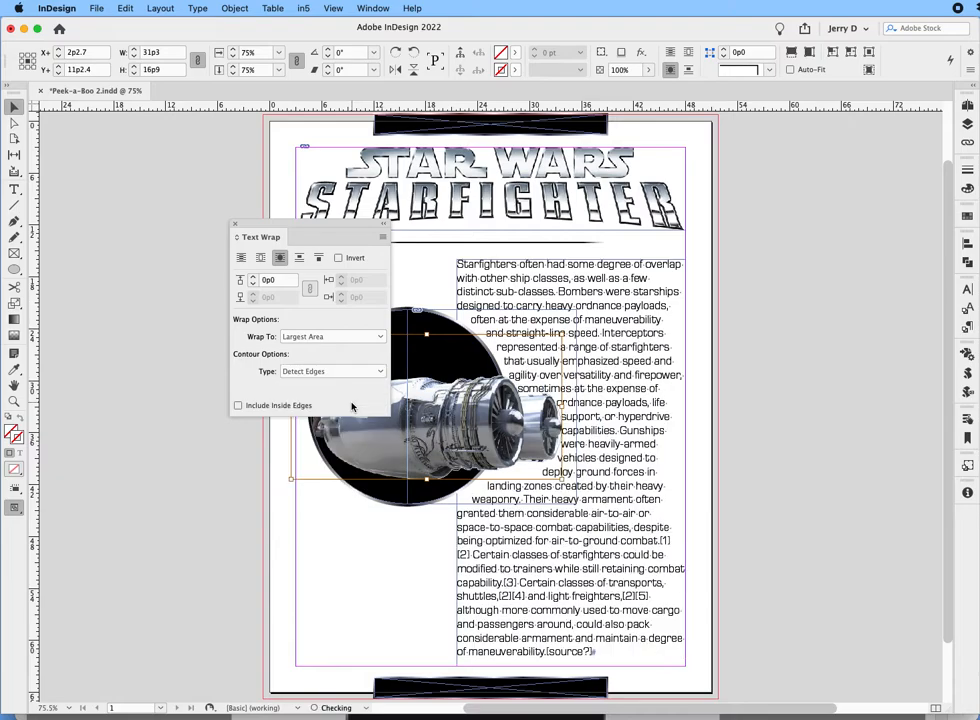
click(267, 280)
text(1)
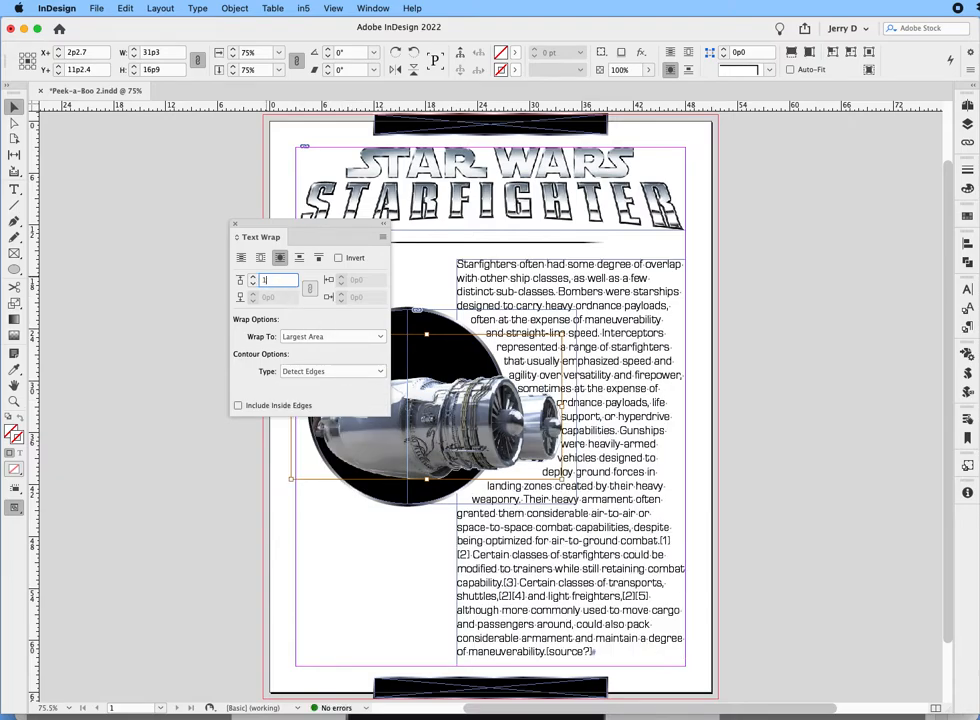
click(236, 227)
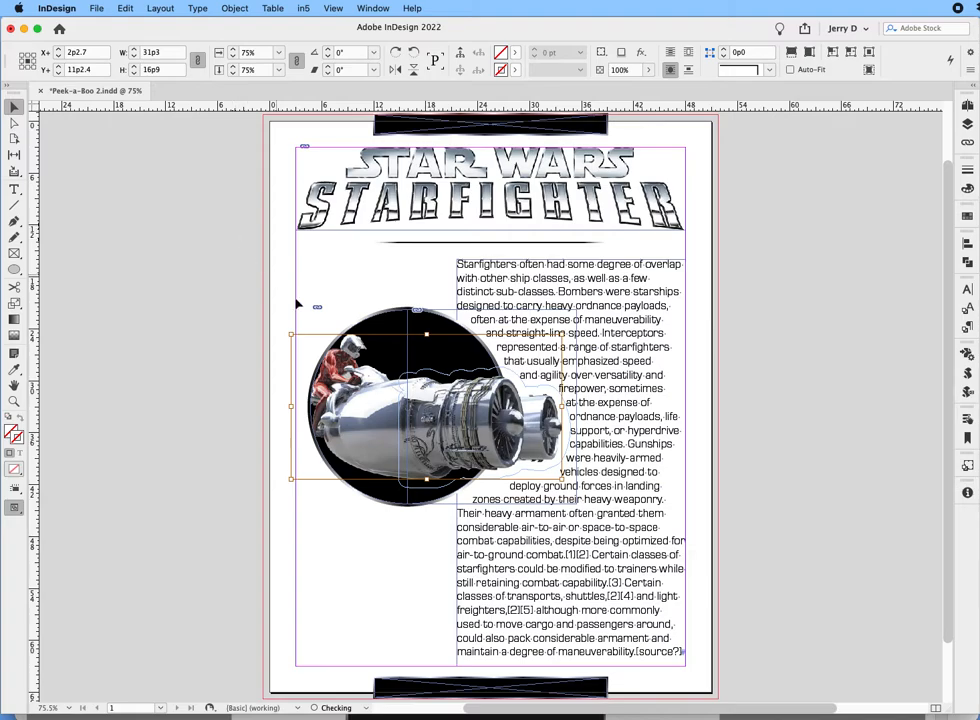
click(379, 550)
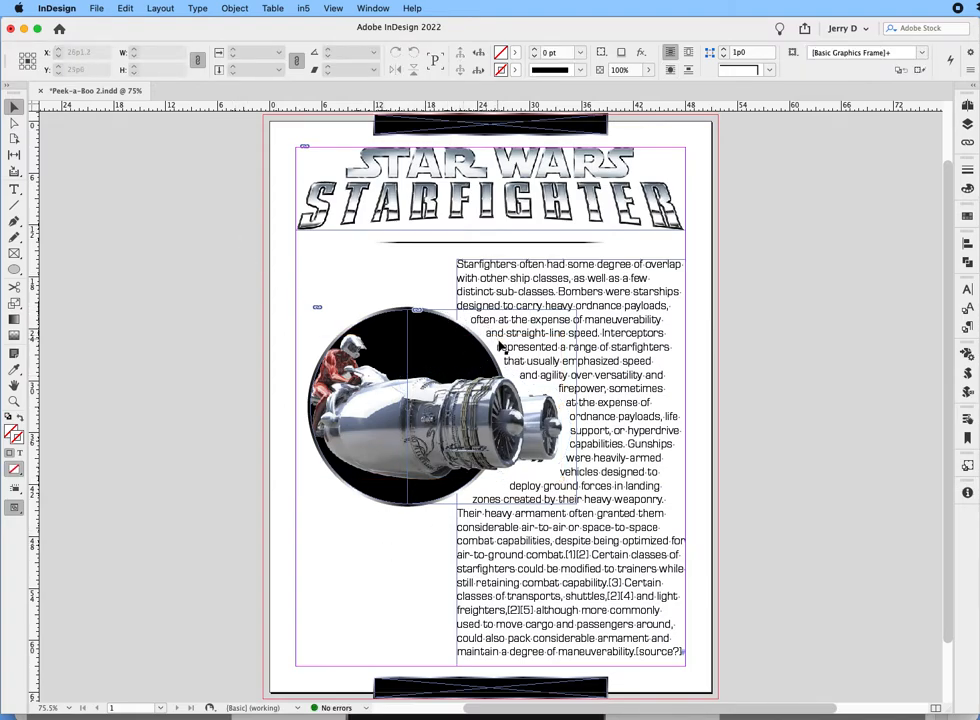
click(513, 387)
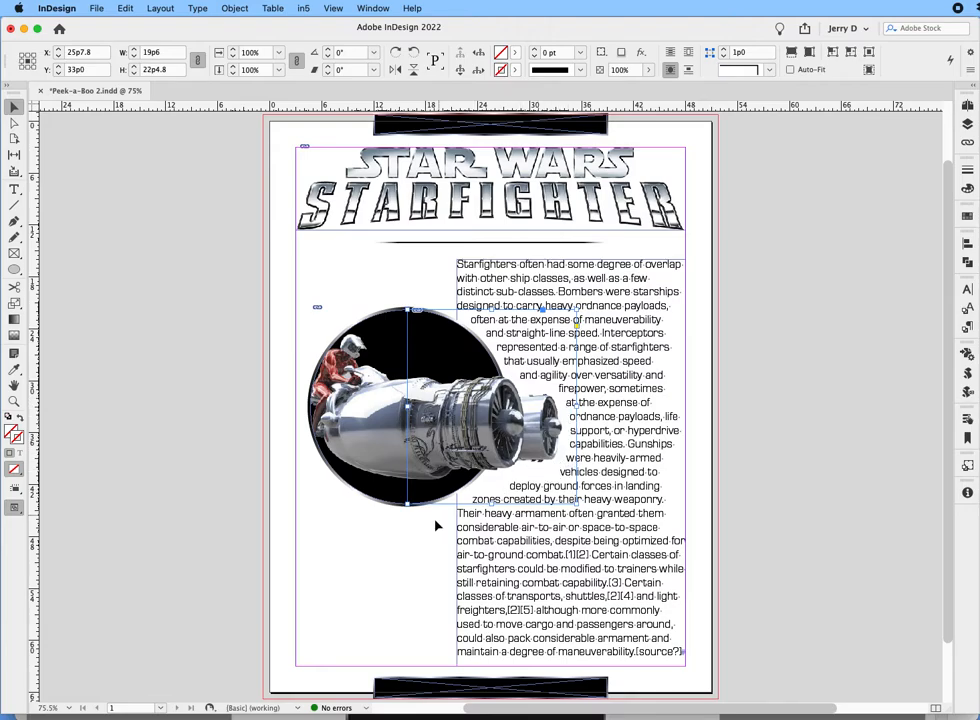
click(749, 430)
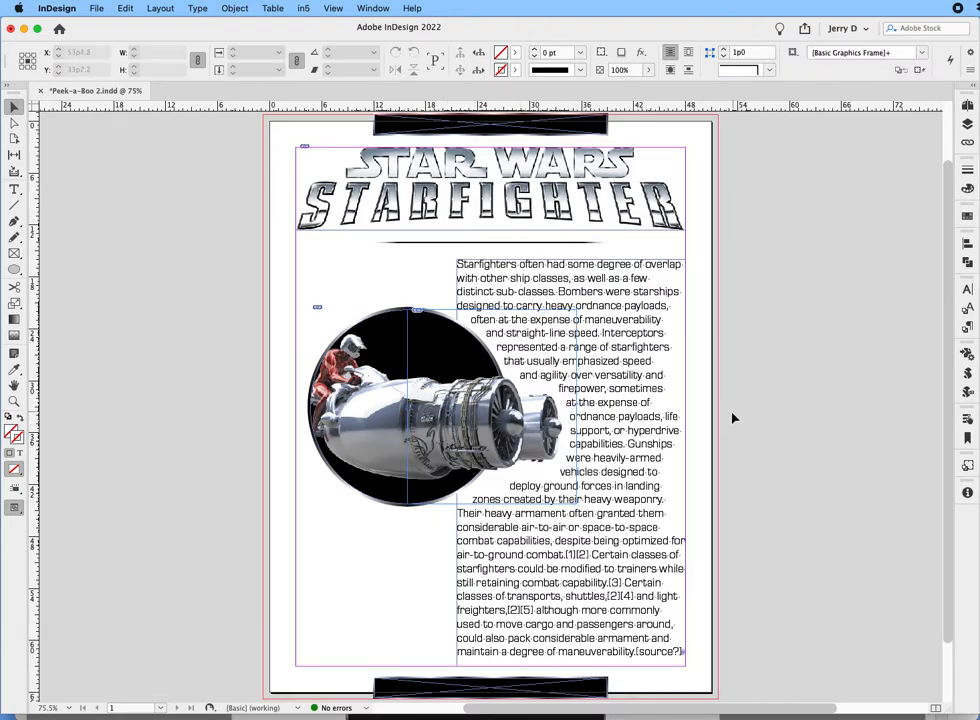